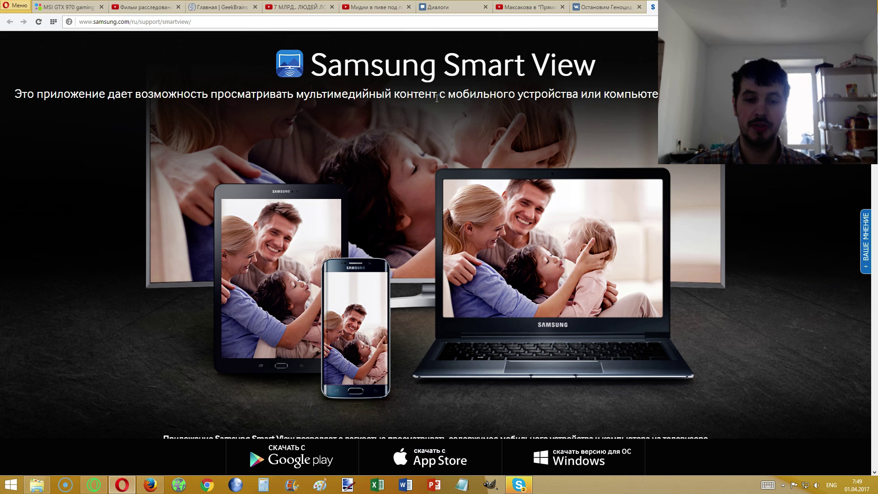
- Download the Windows version of Samsung Smart View from the Samsung page and save the installer as SmartView
scroll(526, 250, down, 2)
scroll(475, 235, up, 3)
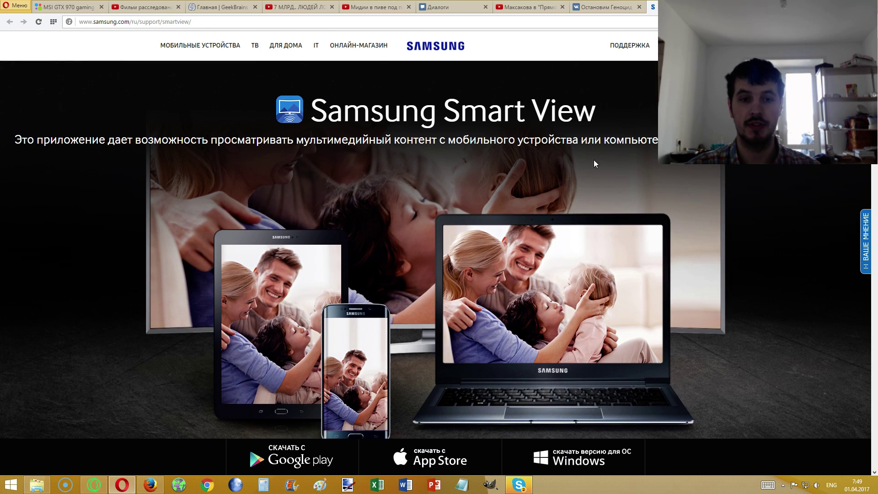
scroll(420, 226, down, 2)
scroll(465, 251, down, 3)
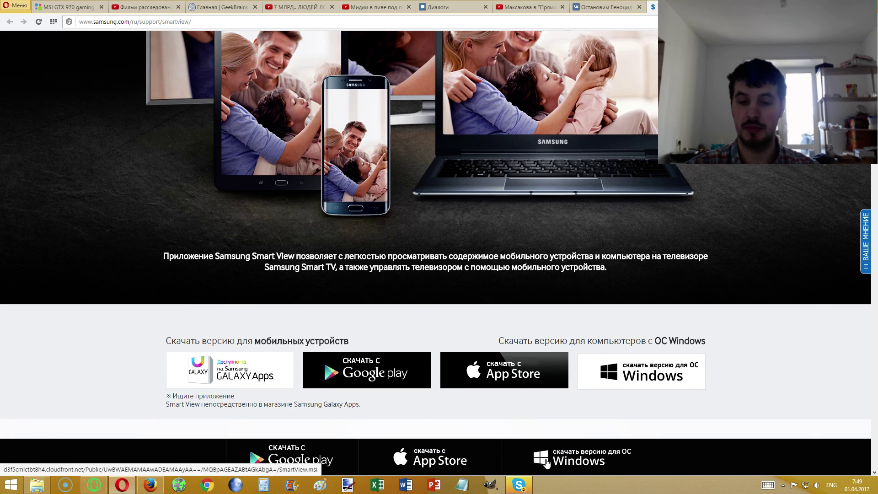
click(575, 463)
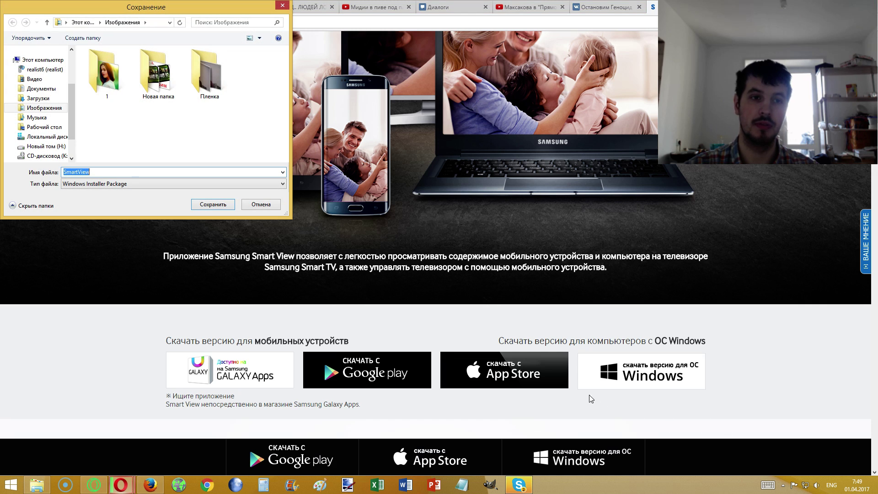
click(224, 205)
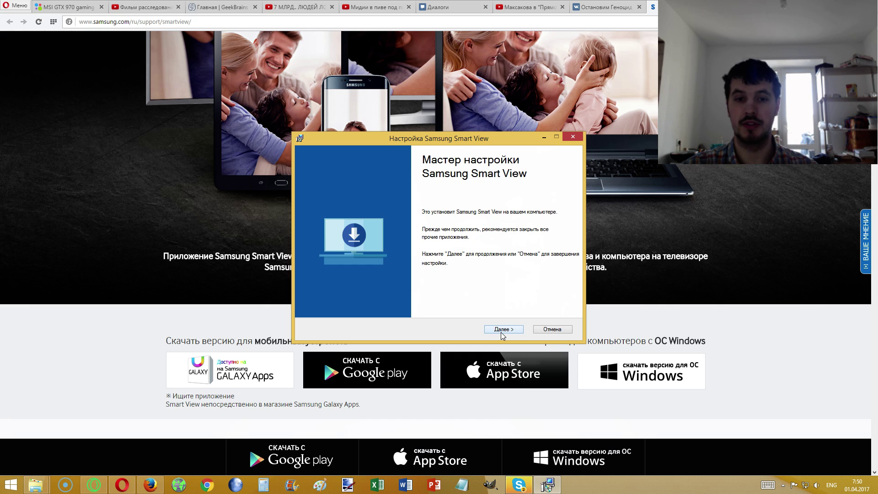
- Install Samsung Smart View with the licence agreement accepted, and finish the setup with the program set to launch
click(502, 331)
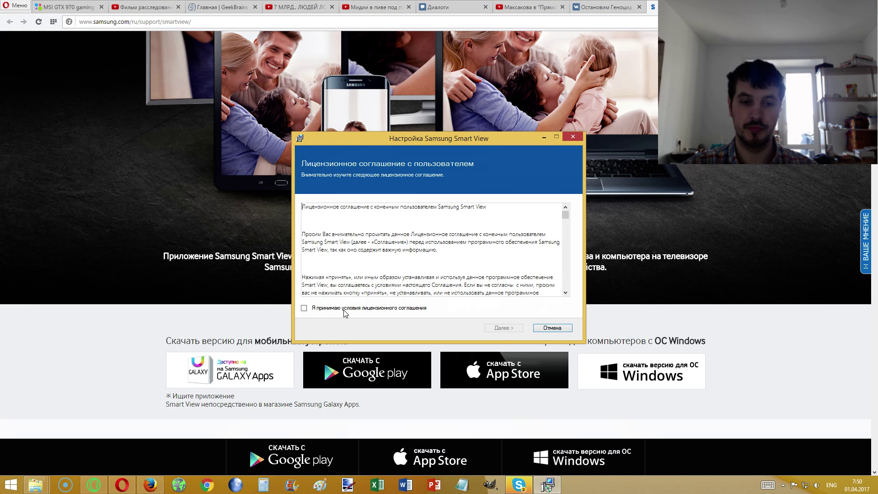
click(304, 307)
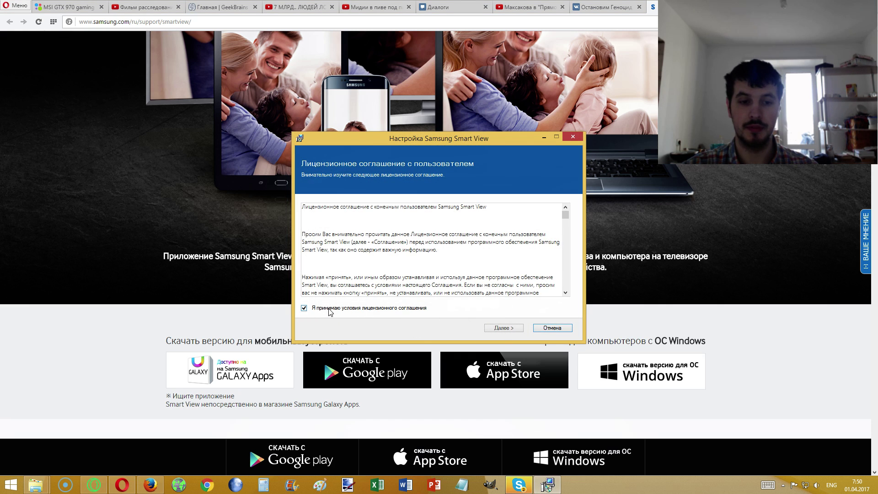
click(494, 328)
click(496, 328)
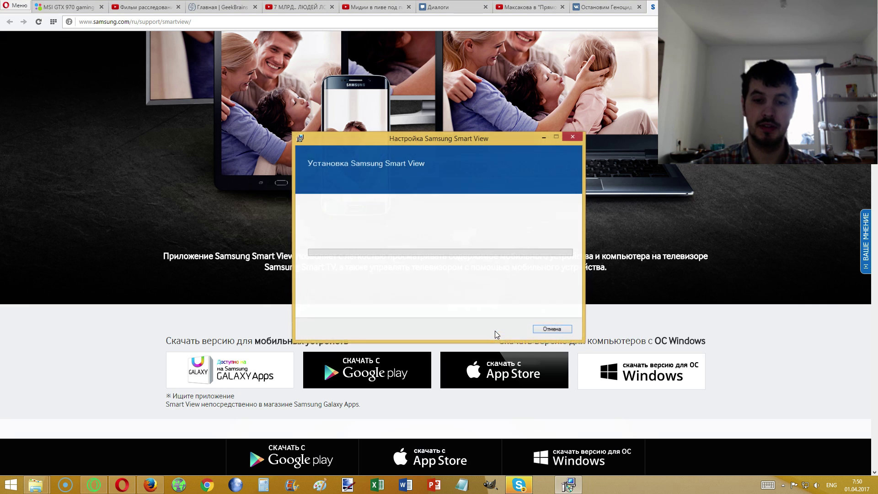
click(490, 268)
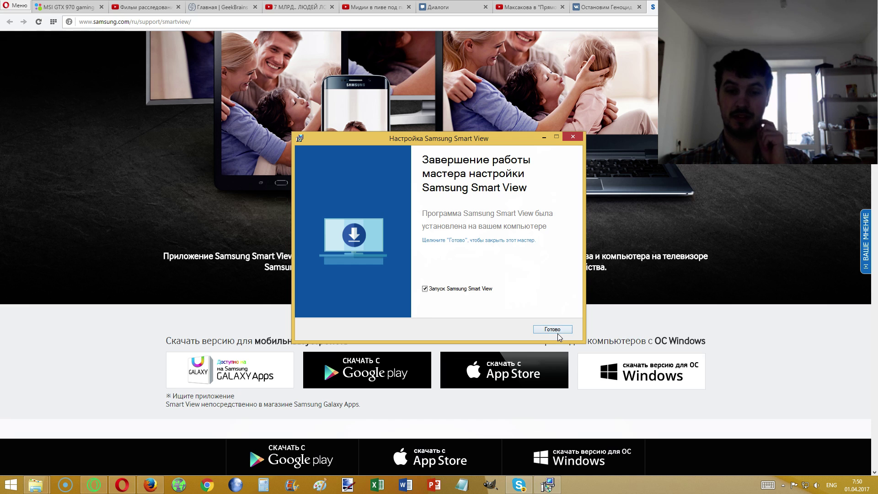
click(560, 333)
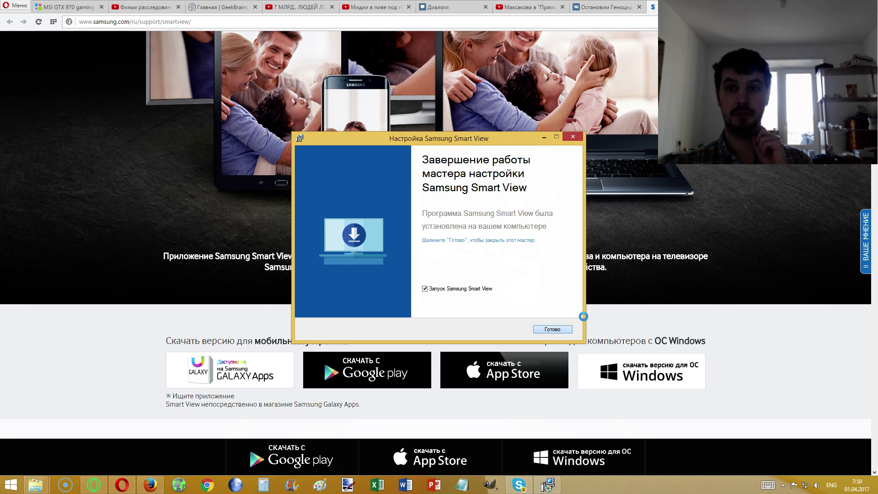
- Allow Smart View through the Windows firewall on private networks and connect it to "[TV] Samsung 5 Series (49)"
key(super+d)
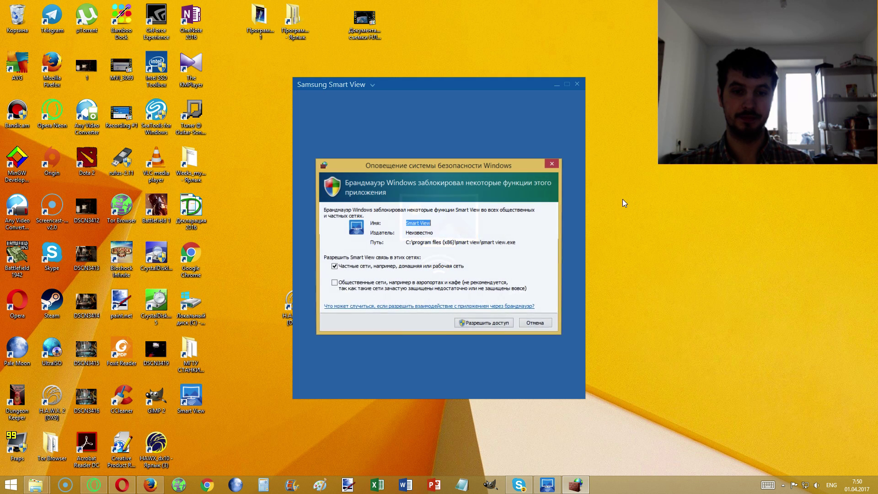
click(478, 326)
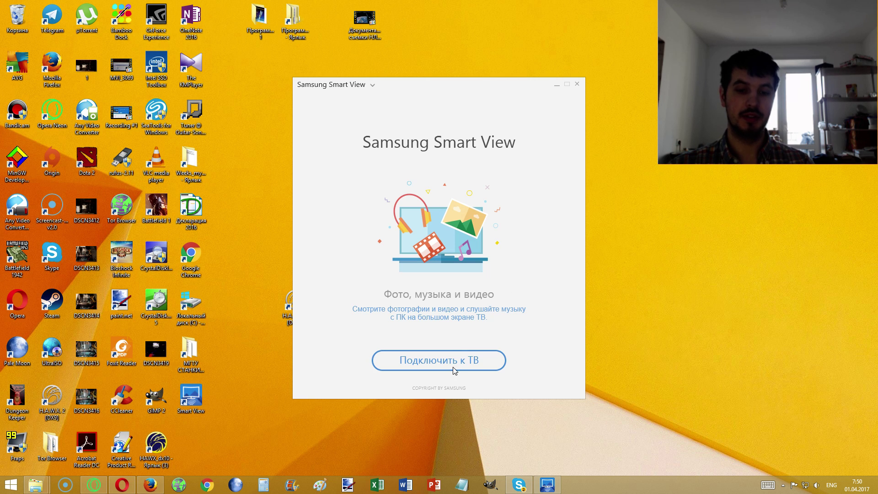
click(494, 371)
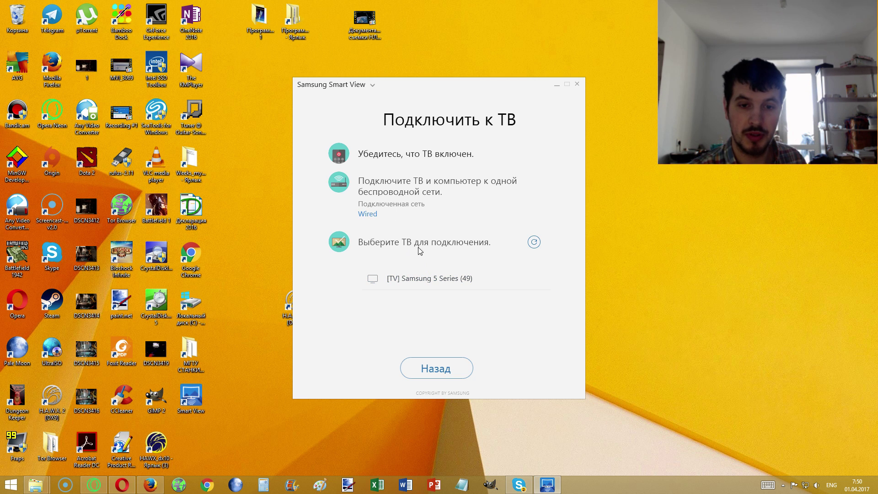
click(533, 246)
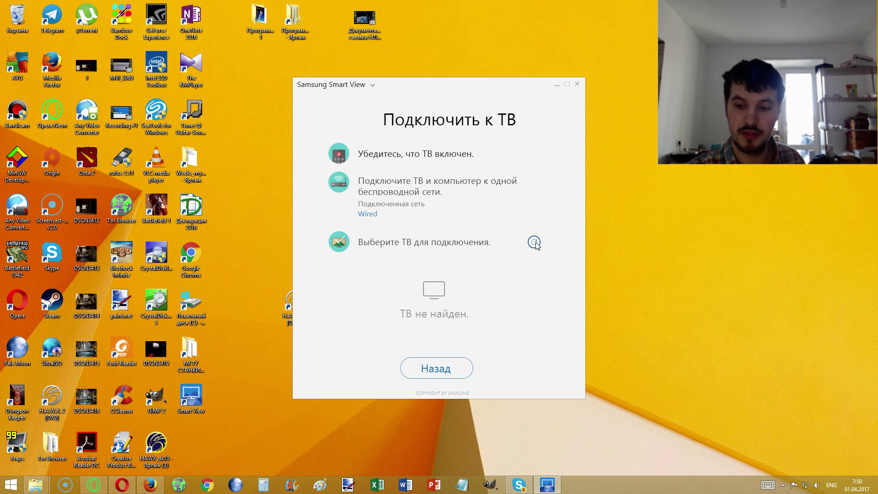
click(783, 487)
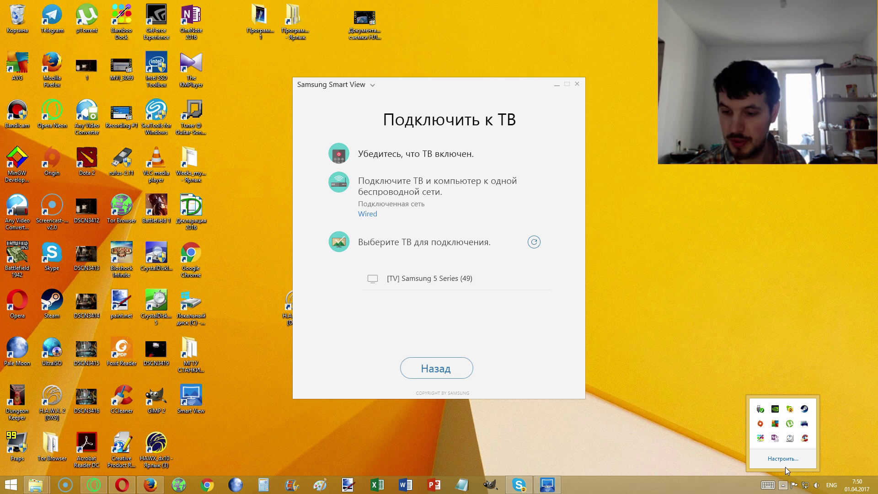
click(409, 282)
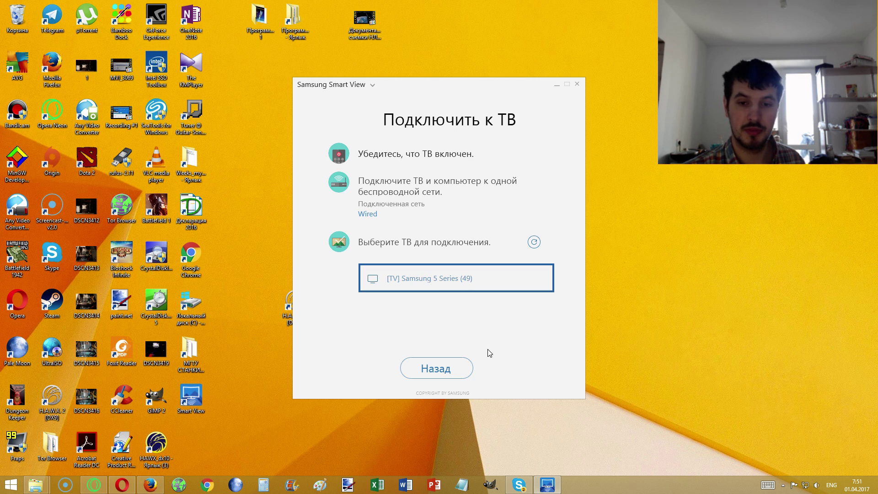
click(468, 283)
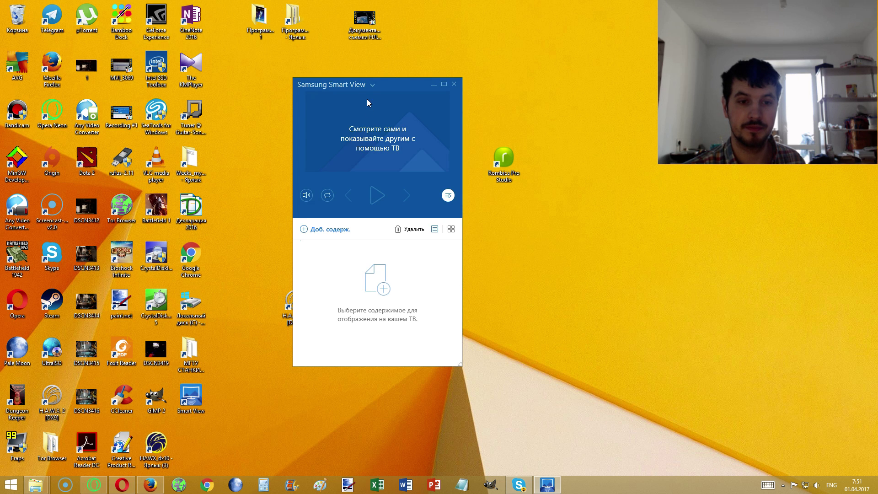
- Try to add the desktop video "Документальные съемки НЛО с борта космаппаратов NASA" by dropping it on Smart View's preview area
drag(388, 86, 453, 107)
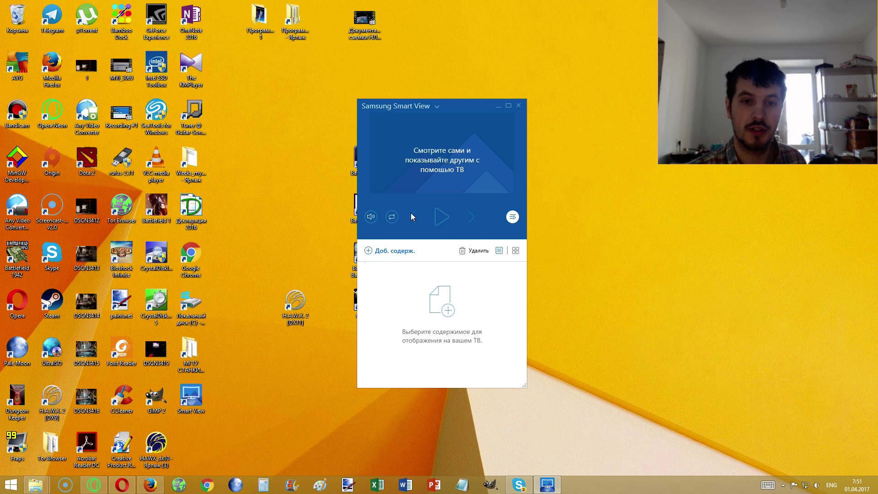
drag(365, 25, 441, 170)
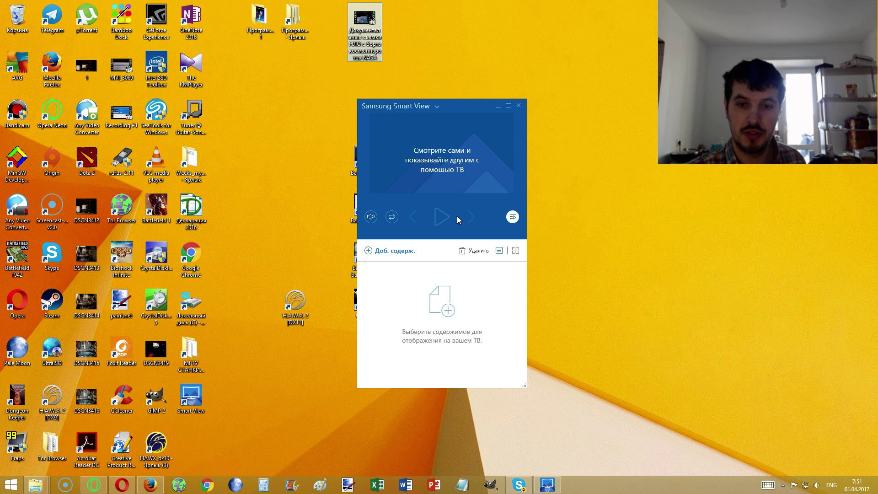
click(513, 218)
click(515, 218)
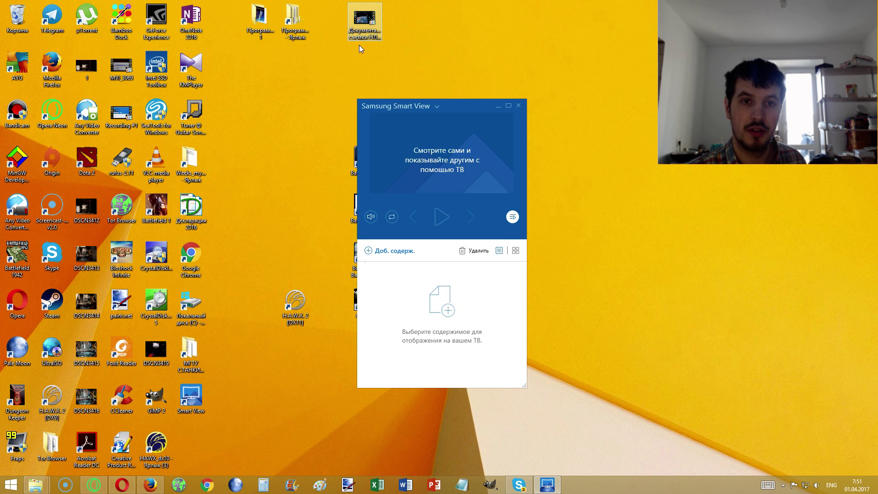
- Add the desktop video "Документальные съемки НЛО с борта космаппаратов NASA" to the Smart View content list and play it on the TV
drag(362, 32, 393, 320)
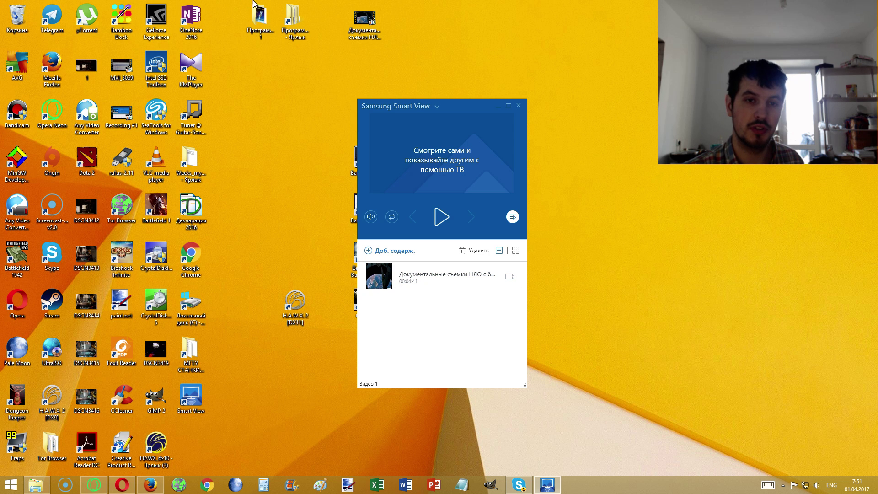
drag(442, 120, 499, 98)
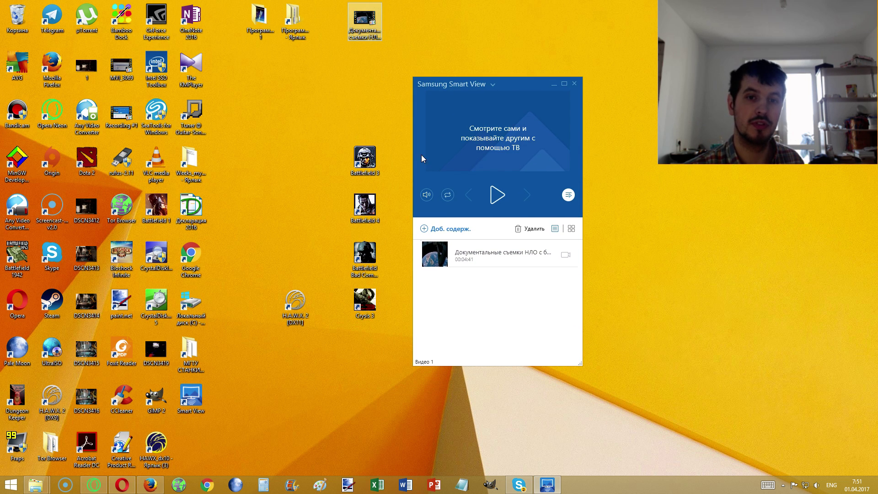
click(467, 257)
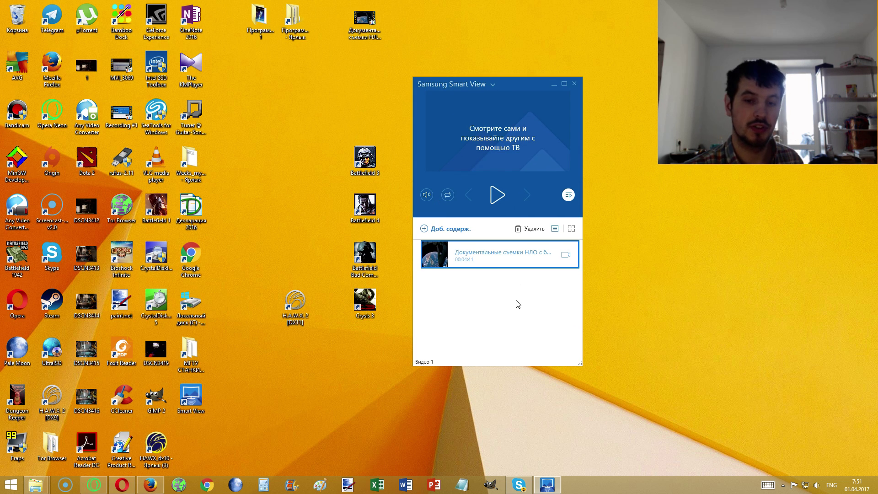
click(497, 196)
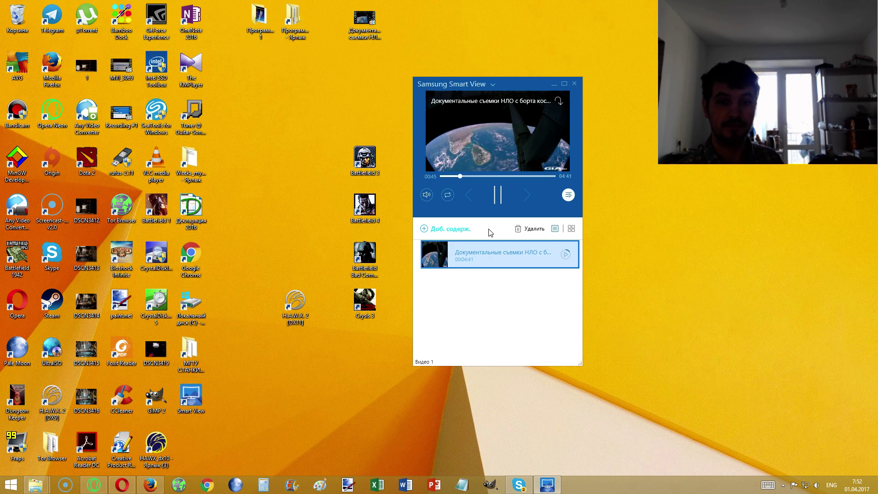
- Pause the video playback and display the content list as thumbnails
click(502, 195)
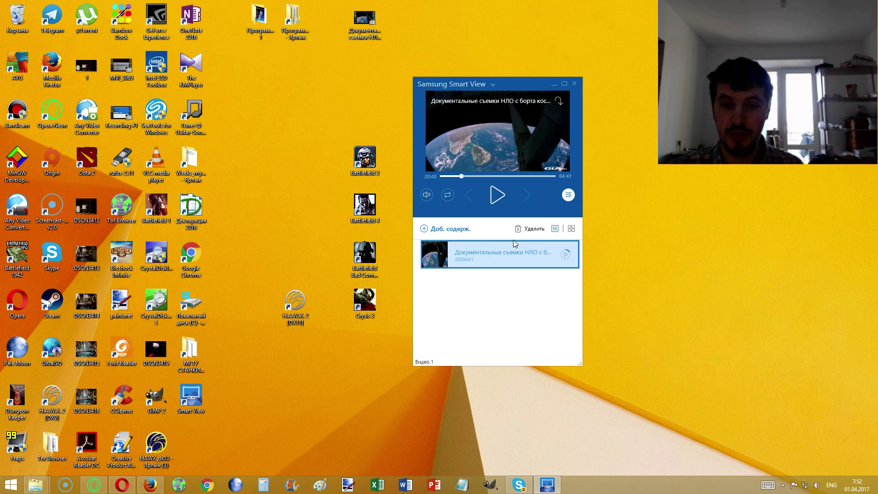
click(573, 229)
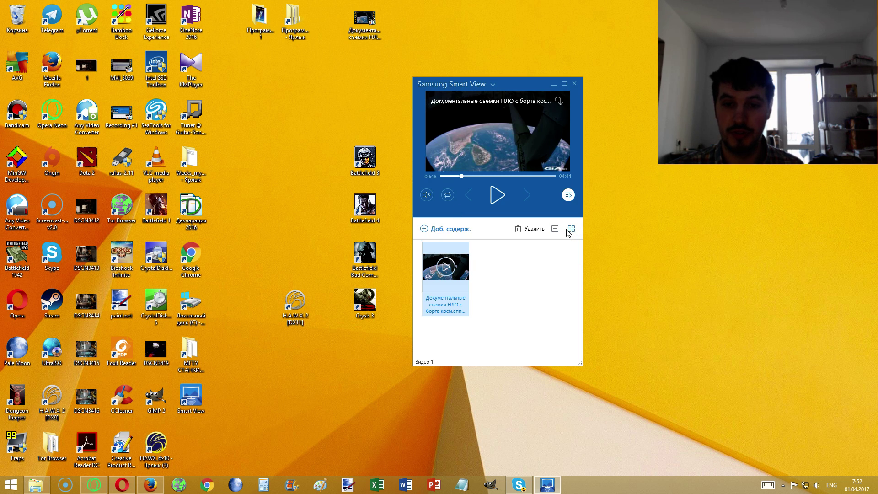
- Open the TV selection for changing the TV, return to the start page and reconnect to the Samsung 5 Series TV
click(493, 85)
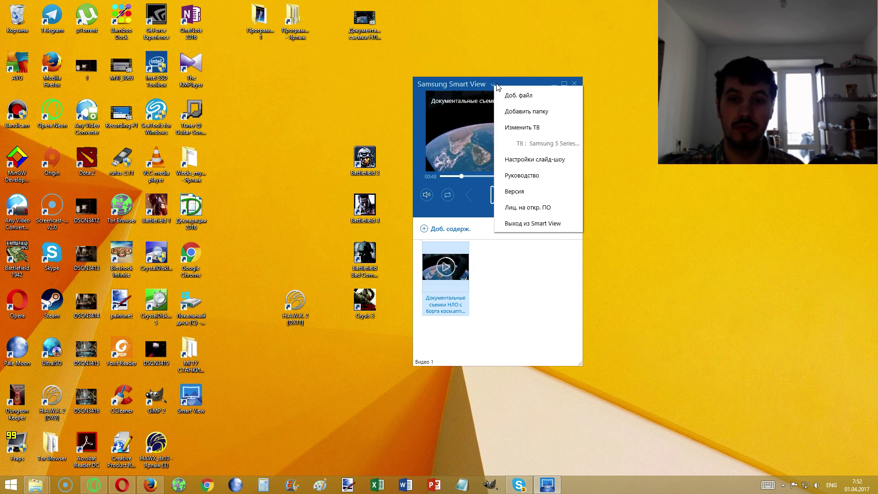
click(516, 129)
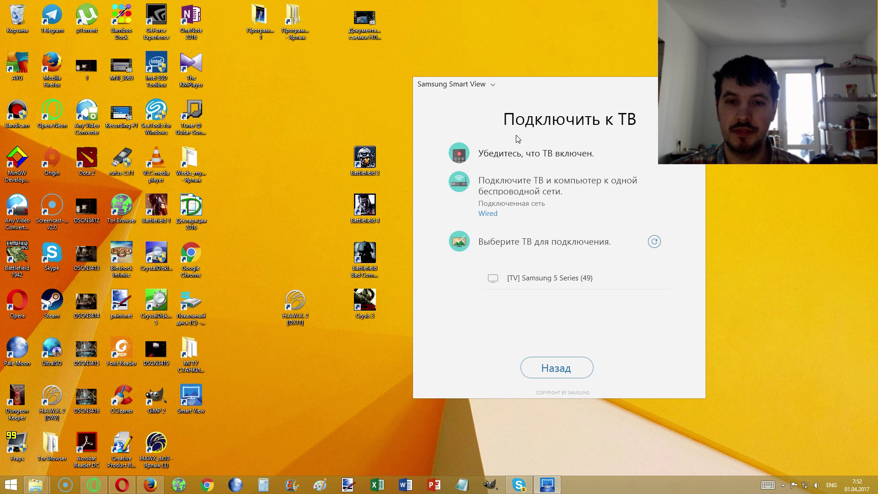
click(553, 367)
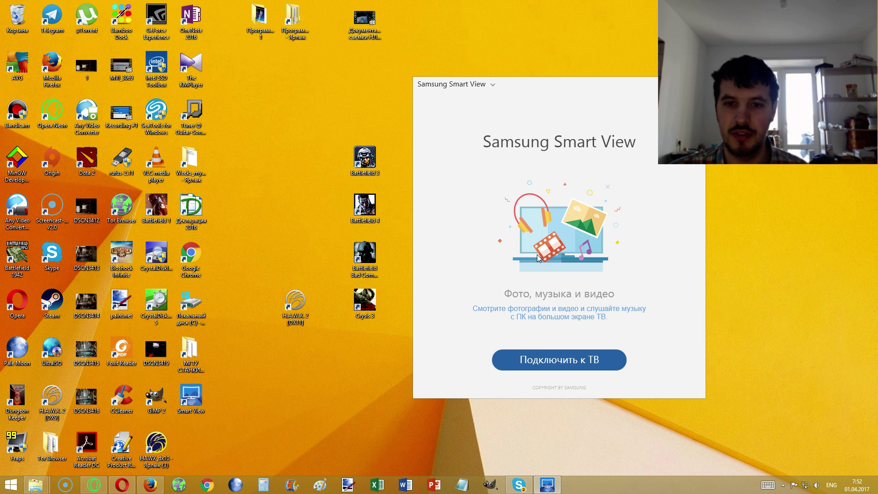
click(550, 360)
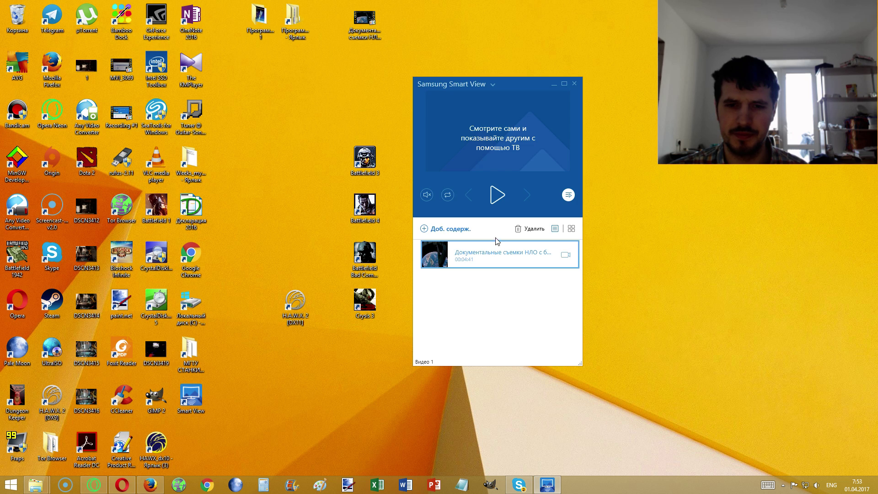
click(493, 86)
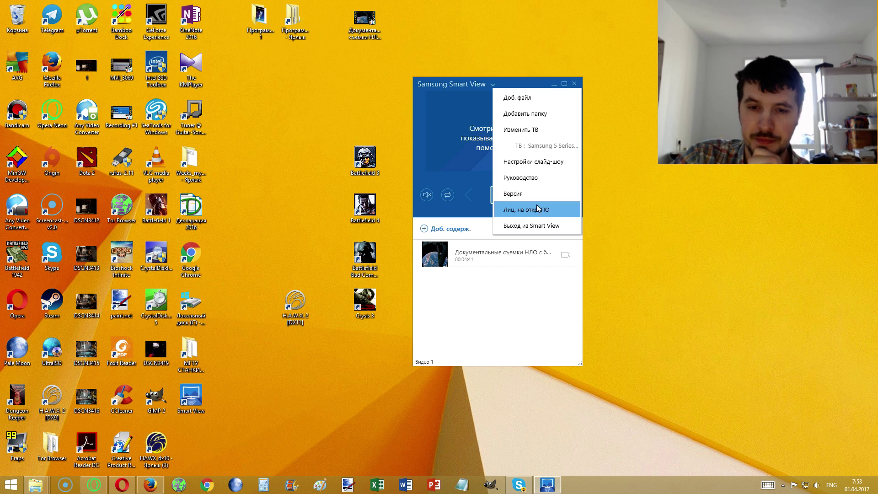
click(498, 283)
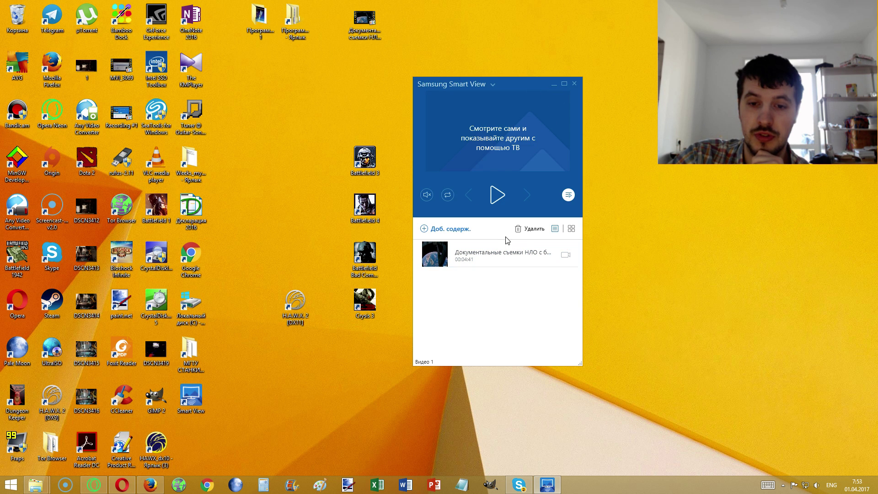
click(454, 233)
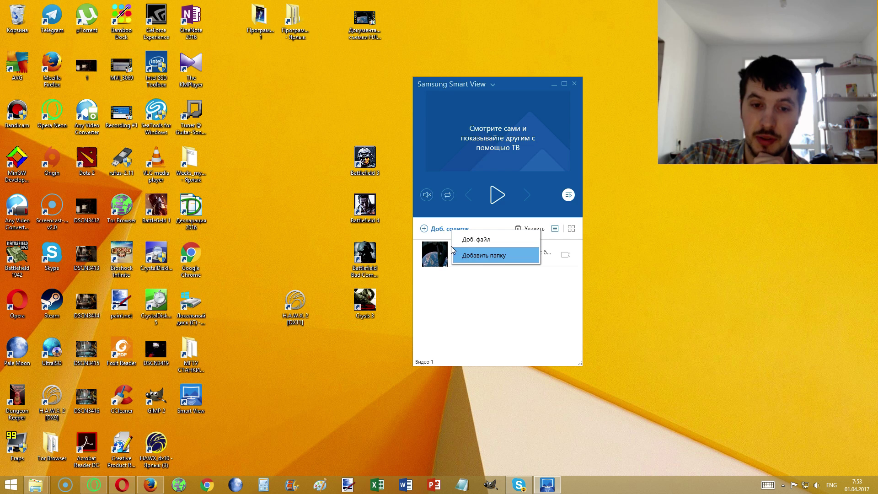
click(446, 324)
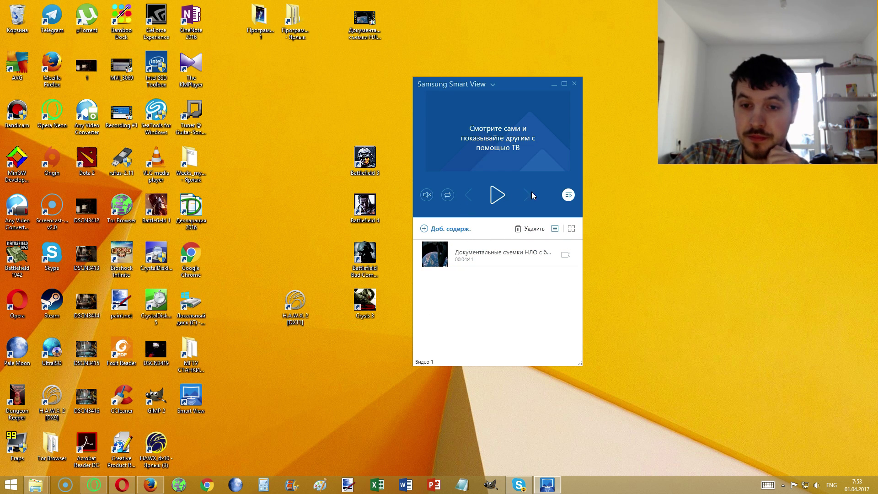
click(568, 196)
click(567, 196)
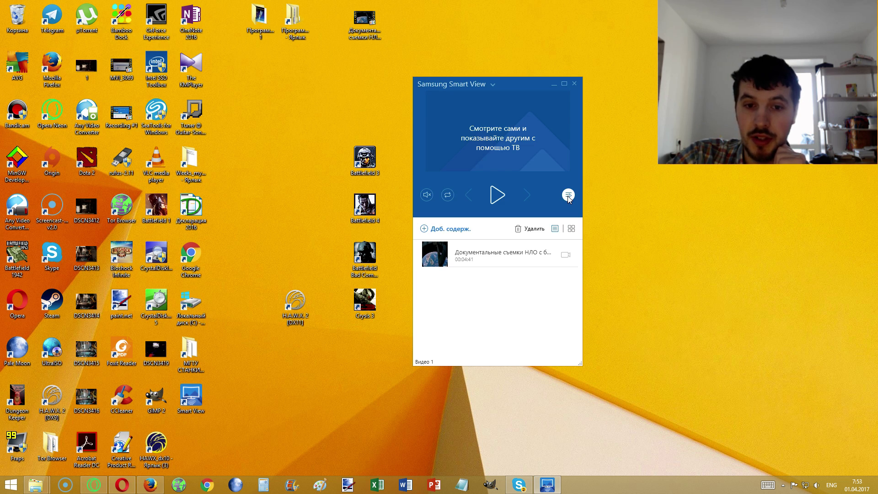
drag(504, 87, 499, 108)
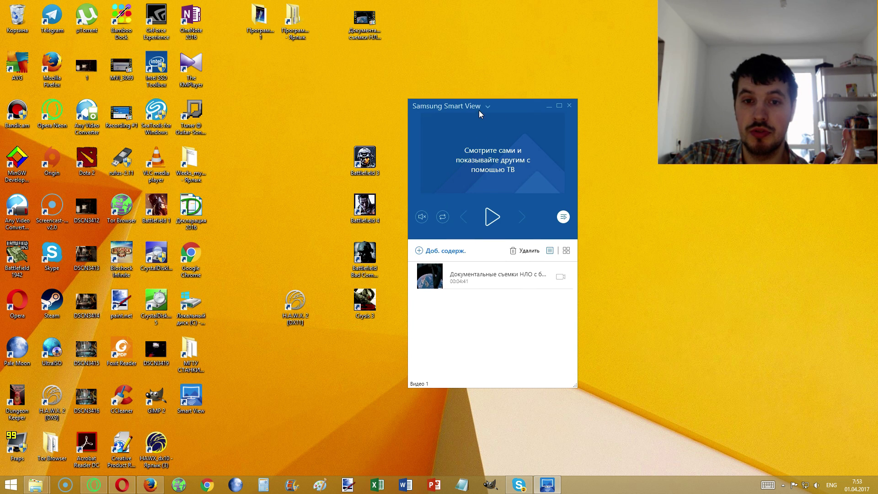
- Review Smart View's main options, and hide and redisplay the content list
click(488, 107)
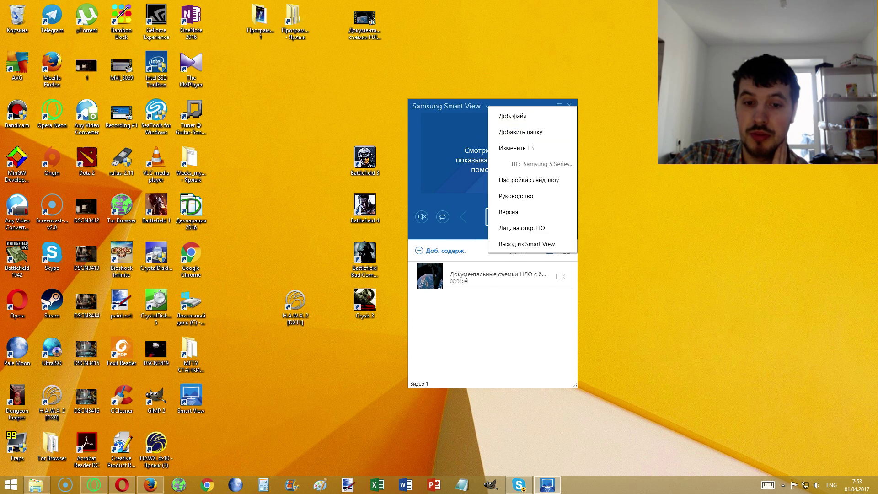
click(467, 305)
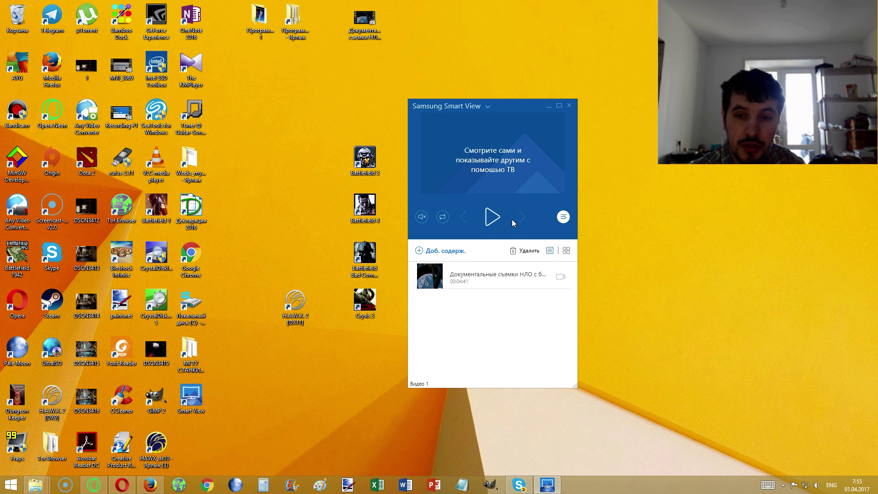
click(567, 215)
click(567, 215)
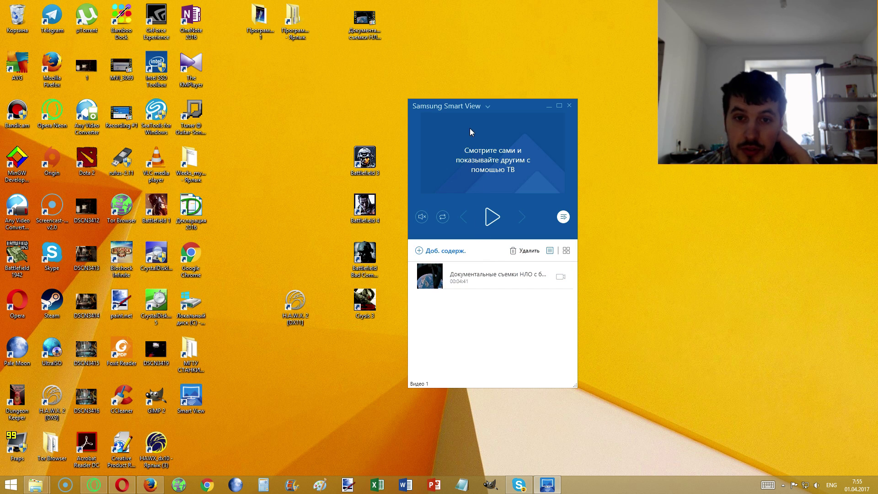
click(488, 106)
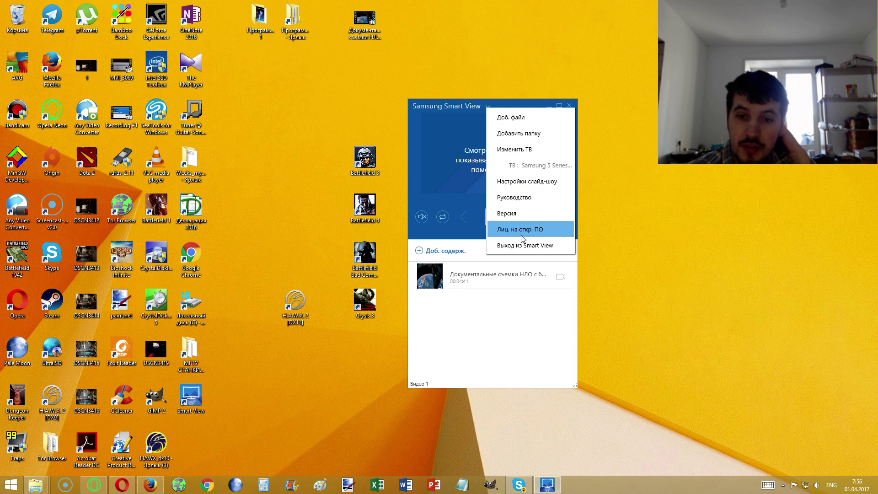
click(508, 305)
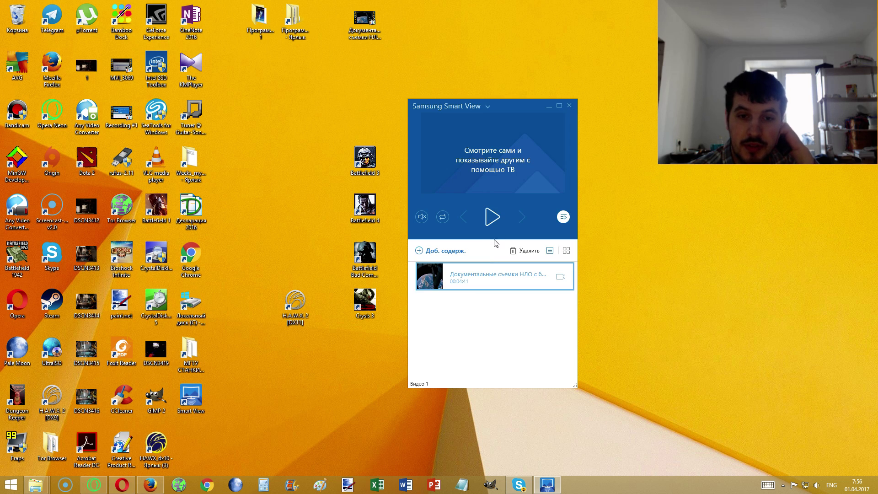
click(563, 217)
click(564, 217)
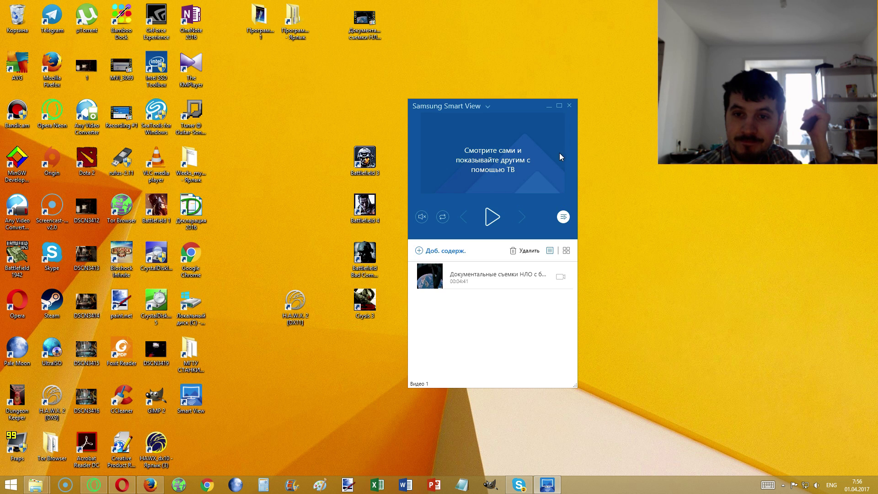
- Maximize the Smart View window and review the application's main options at full size
click(559, 106)
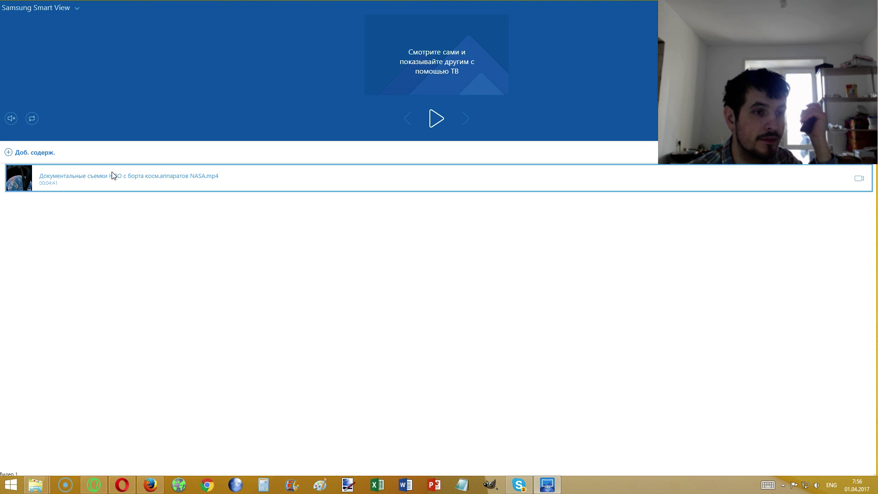
click(76, 10)
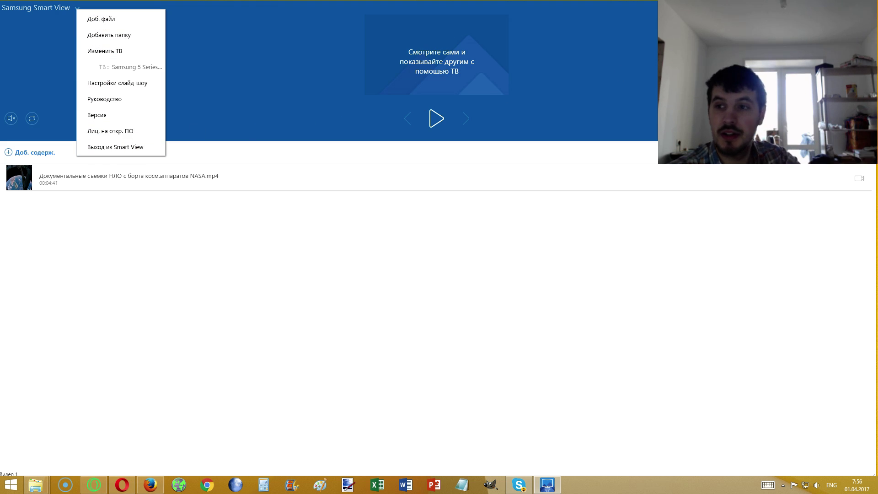
click(197, 129)
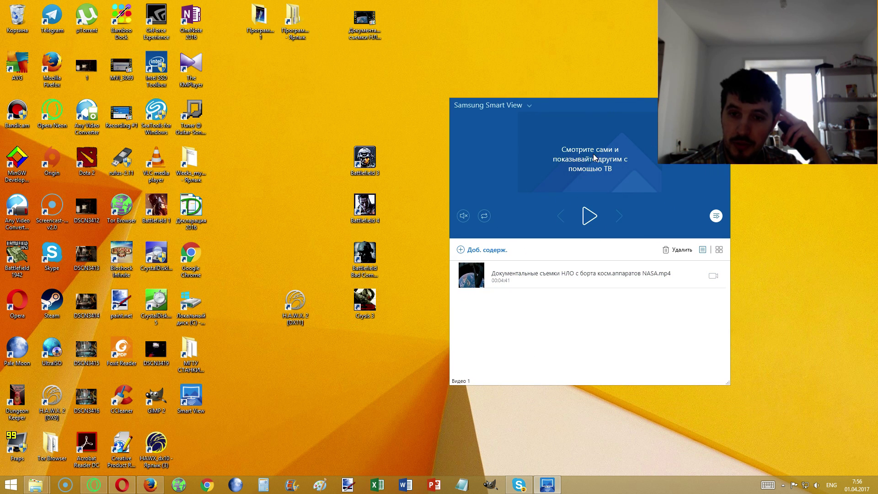
- Check the context options of the window and the empty list area, and display the content list as thumbnails
right_click(608, 106)
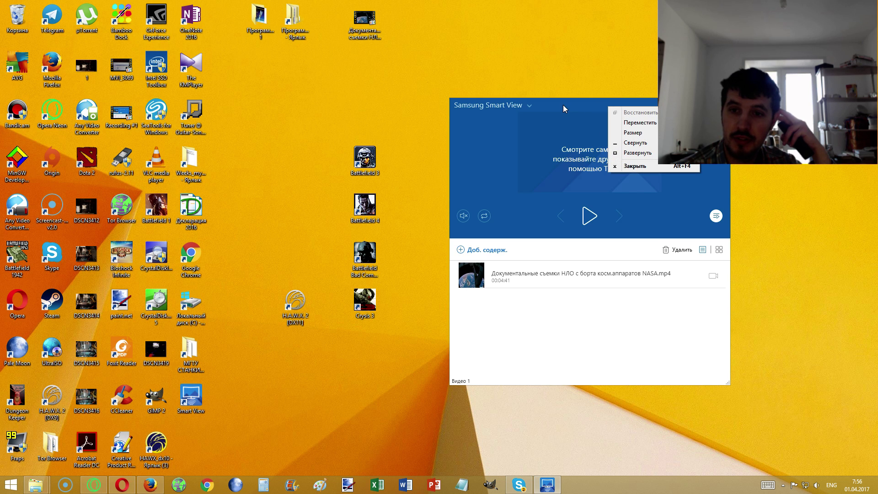
right_click(560, 344)
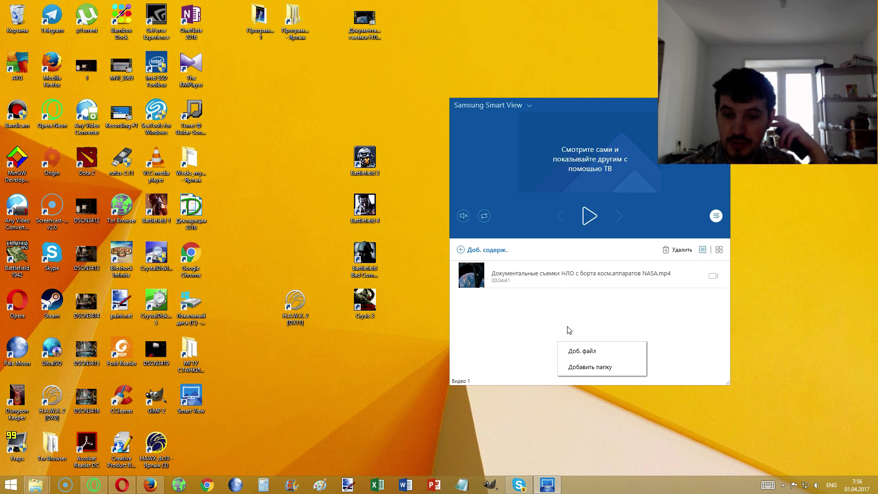
click(569, 322)
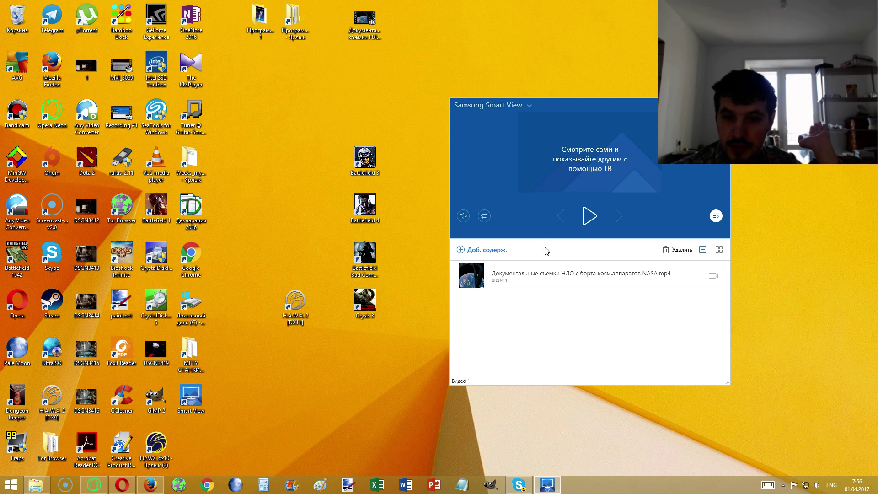
right_click(634, 319)
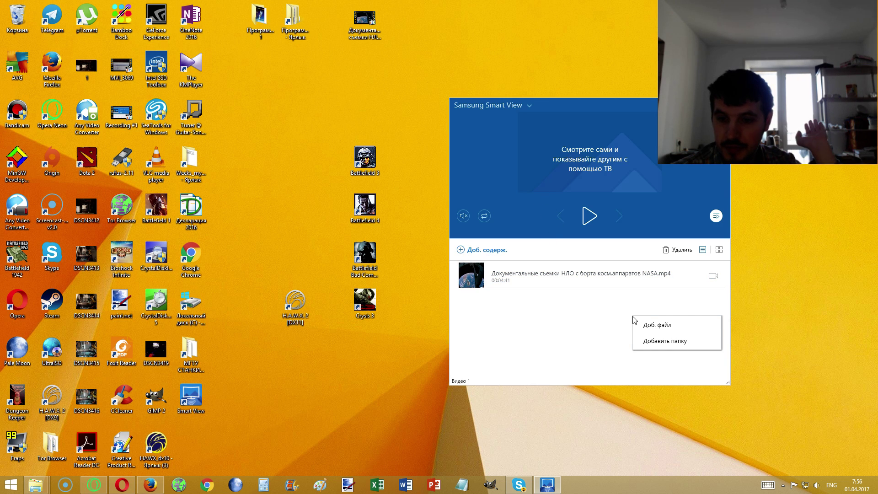
click(718, 255)
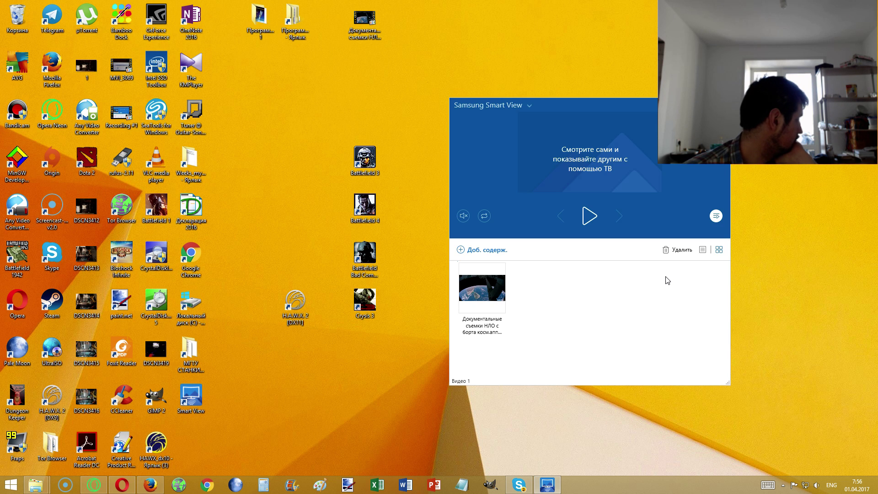
- Adjust the playback volume and turn on repeat playback
click(466, 220)
drag(465, 205, 465, 197)
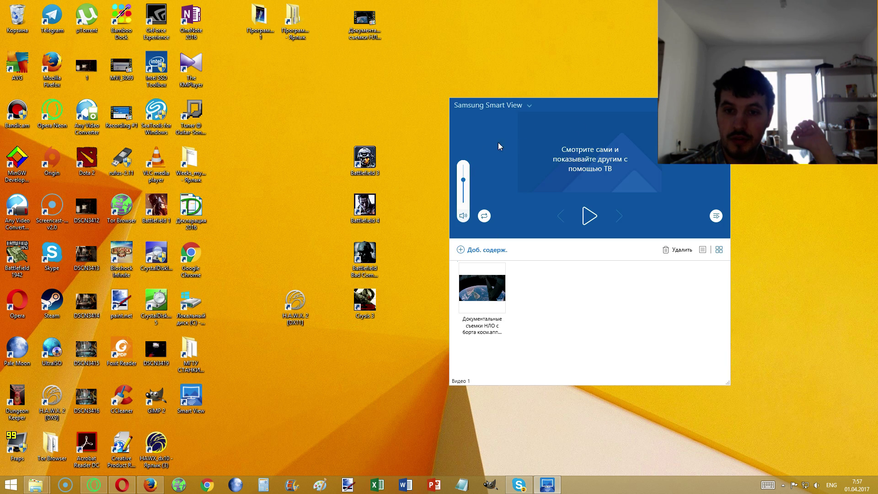
mouse_move(467, 195)
mouse_down()
mouse_move(464, 211)
mouse_move(466, 197)
mouse_up()
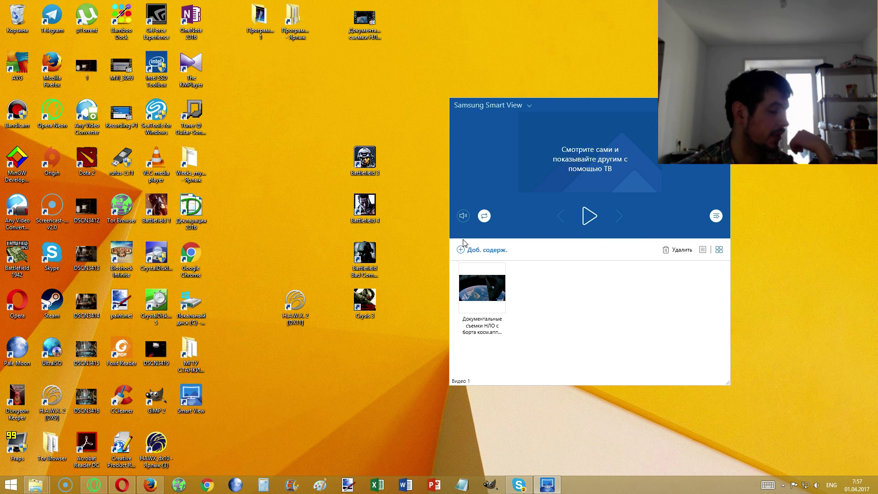
- Hide and redisplay the content list, and check the options for adding content
click(717, 216)
click(716, 216)
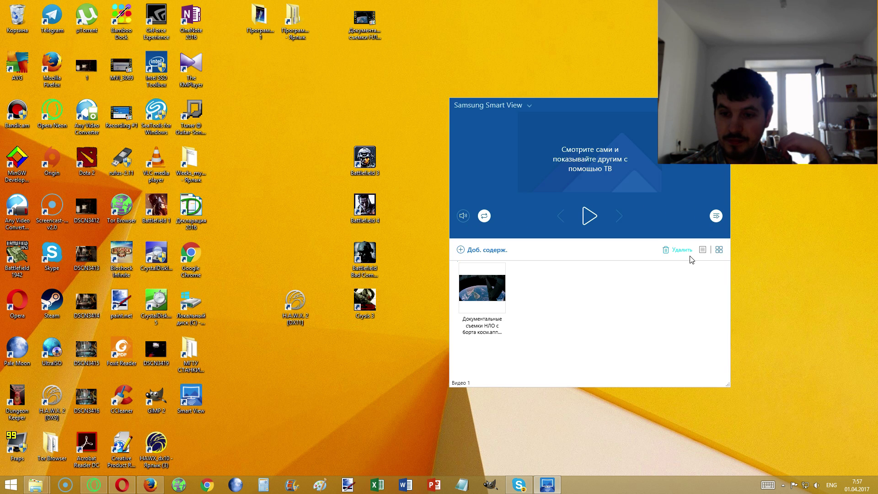
click(490, 251)
click(530, 320)
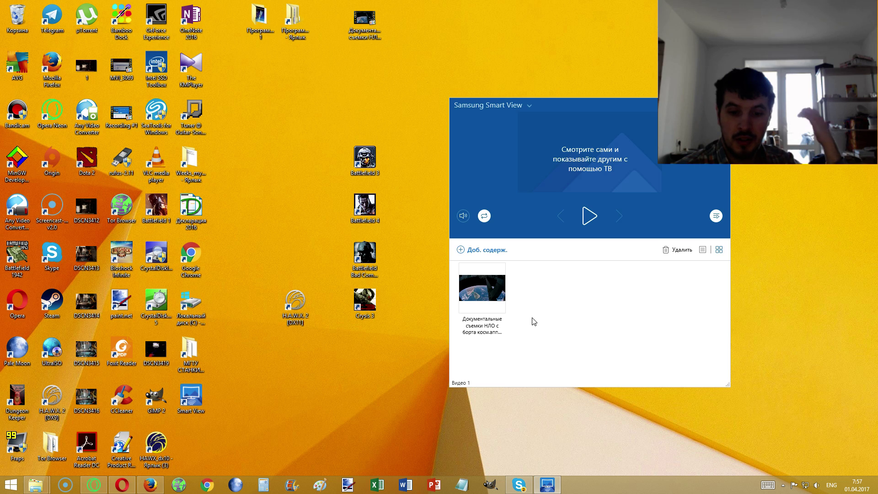
- Move the Smart View window slightly lower on the desktop and reduce the playback volume
drag(605, 107, 596, 146)
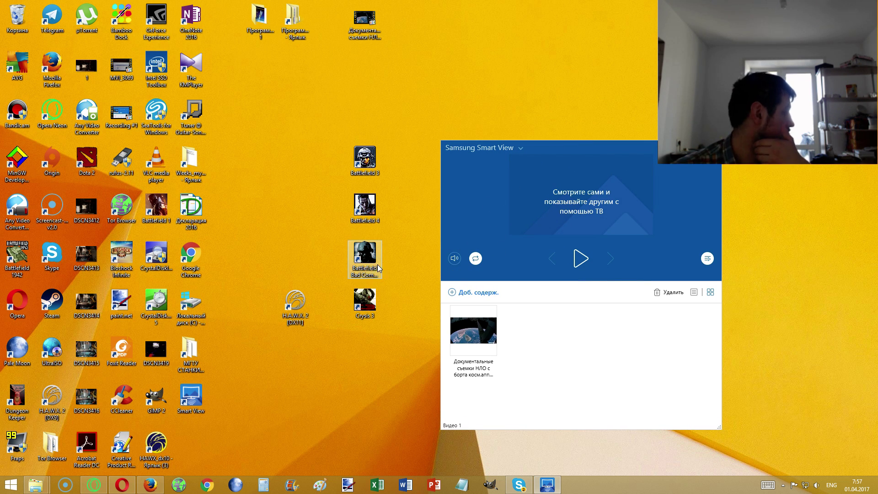
click(455, 259)
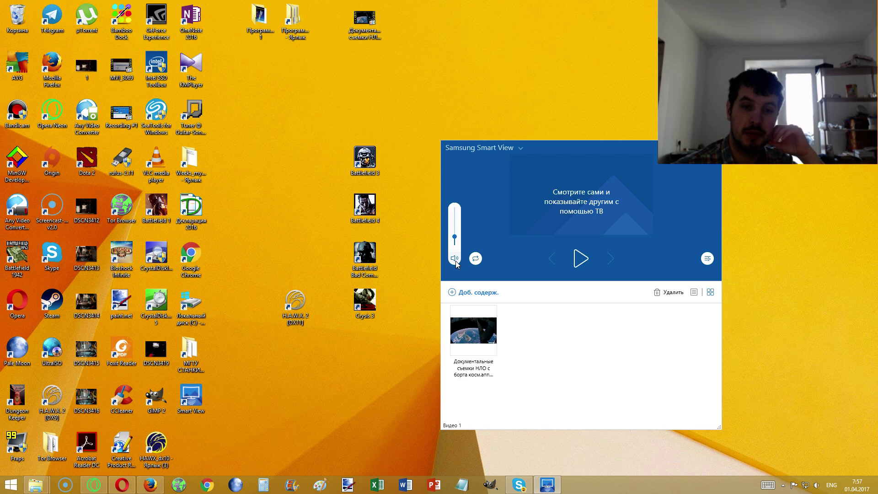
click(455, 258)
click(456, 258)
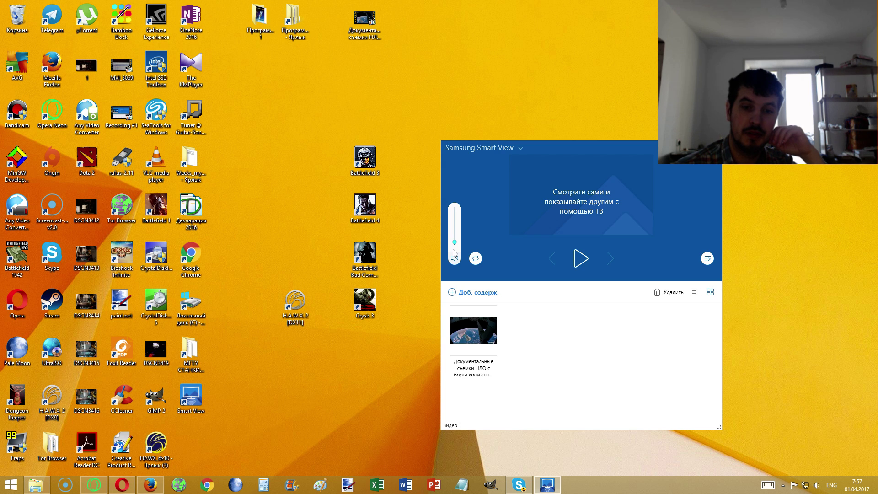